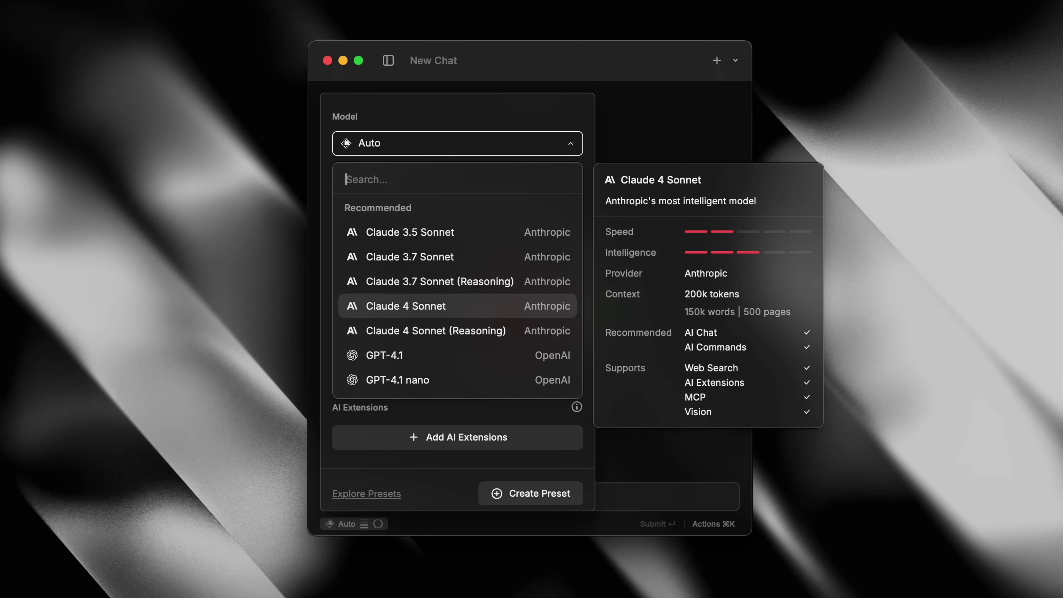
# - Browse the chat models, then filter the AI settings' Quick AI Model list by 'gemini'
pyautogui.press('Down')
pyautogui.press('Down')
pyautogui.press('Down')
pyautogui.press('Down')
pyautogui.press('Down')
pyautogui.press('Down')
pyautogui.press('Down')
pyautogui.press('Down')
pyautogui.press('Down')
pyautogui.press('Down')
pyautogui.press('Down')
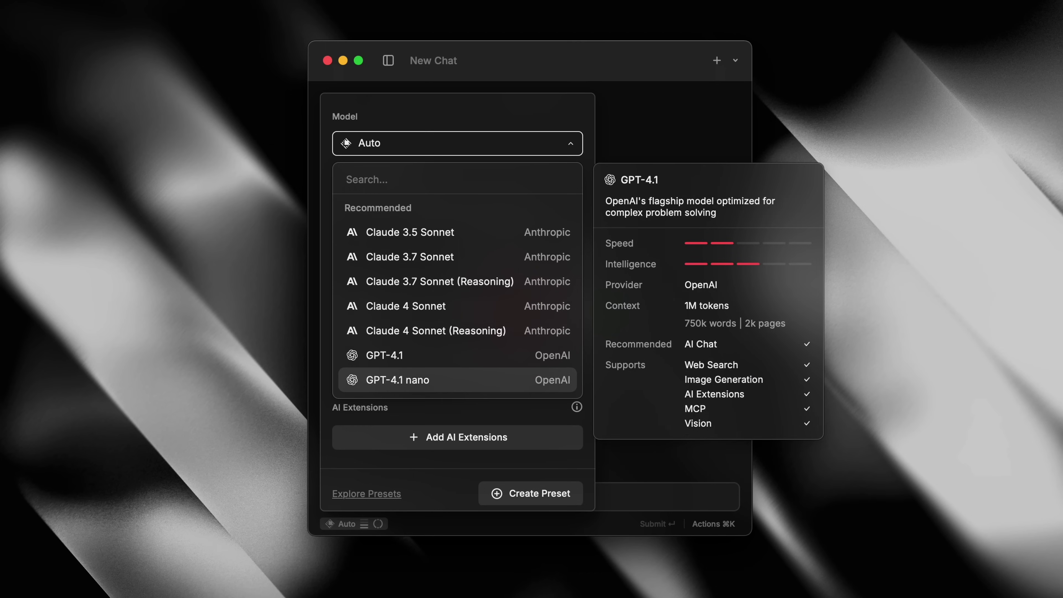
pyautogui.press('Down')
pyautogui.press('Down')
pyautogui.press('Down')
pyautogui.press('Down')
pyautogui.press('Down')
pyautogui.press('Down')
pyautogui.press('Down')
pyautogui.press('Down')
pyautogui.press('Down')
pyautogui.press('Down')
pyautogui.press('Down')
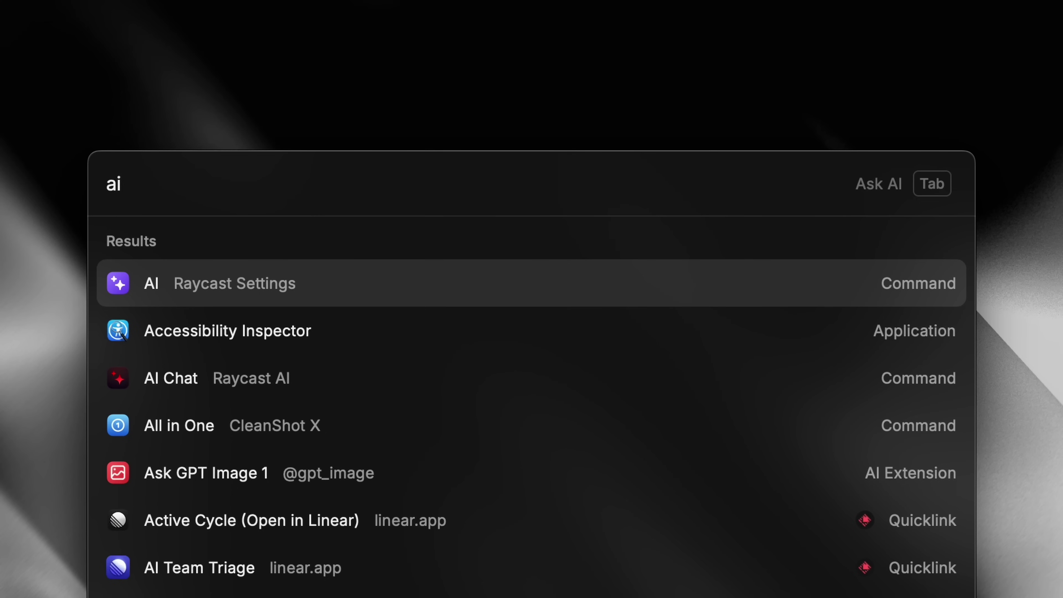
pyautogui.press('Return')
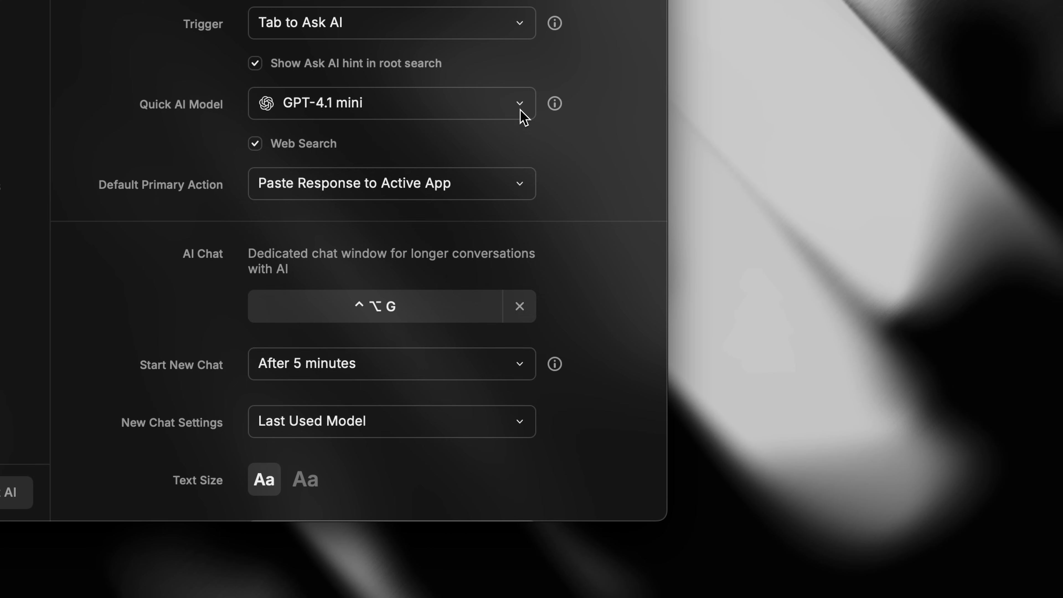
pyautogui.click(827, 238)
pyautogui.write('gemini')
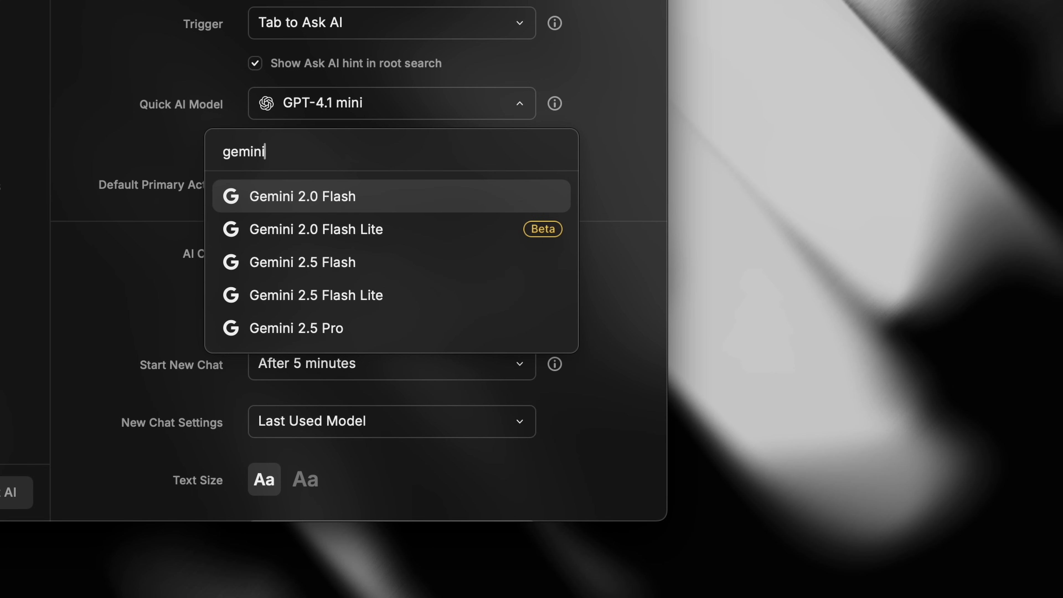
pyautogui.press('Down')
pyautogui.press('Down')
pyautogui.press('Down')
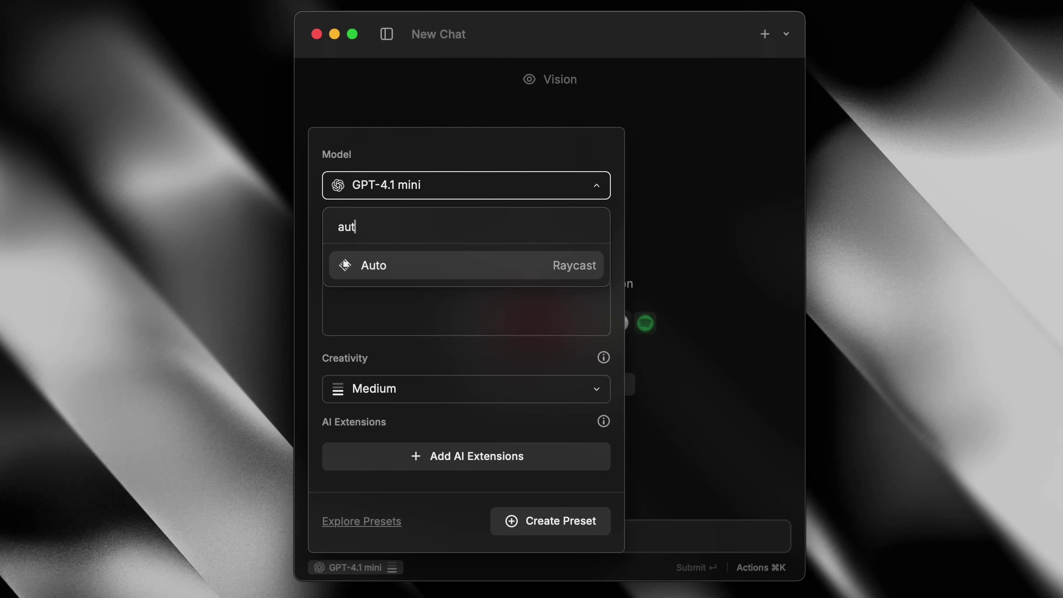
# - Set the chat model to Auto, request a poem in Old French, and expand the Thought Process
pyautogui.write('to')
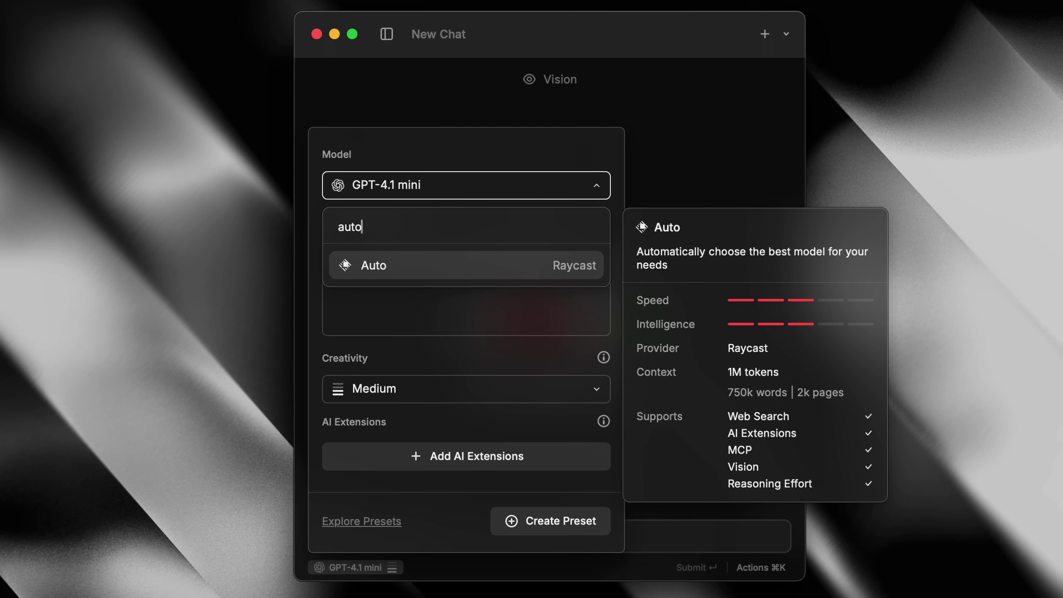
pyautogui.press('Return')
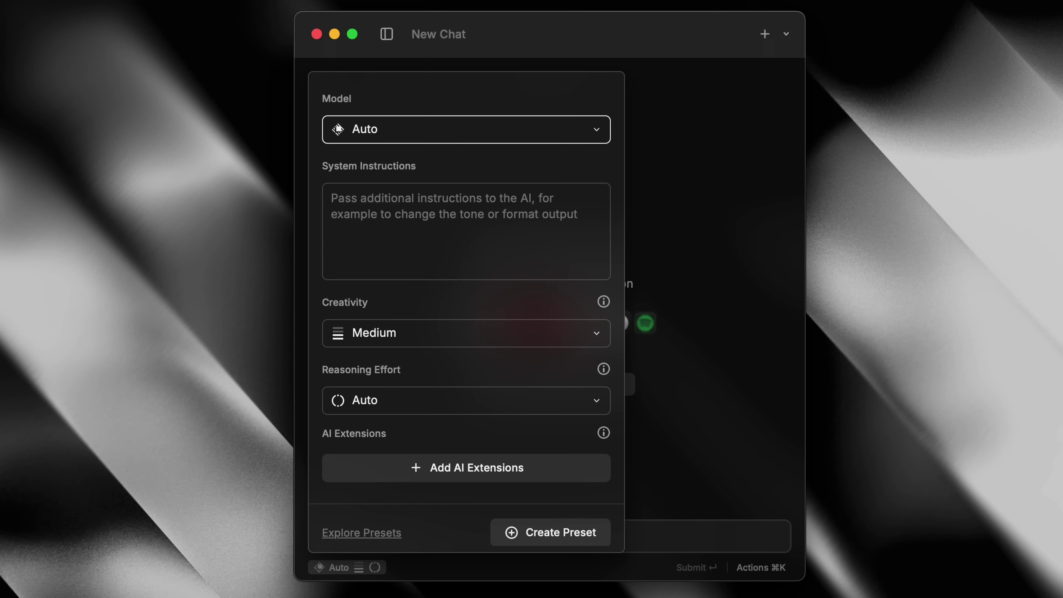
pyautogui.write('rite me a poem in old french')
pyautogui.press('Return')
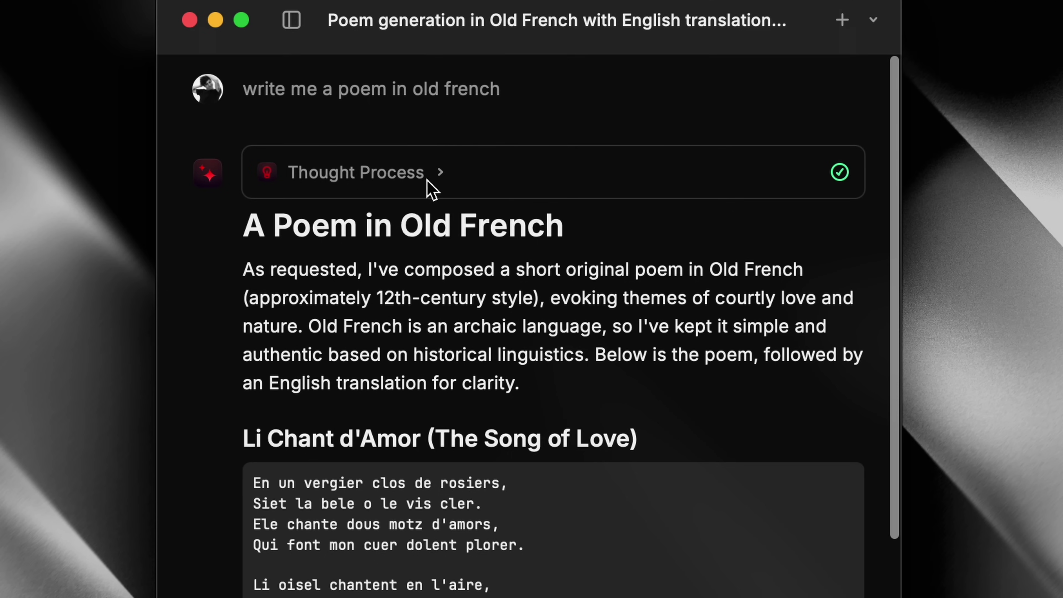
pyautogui.click(442, 173)
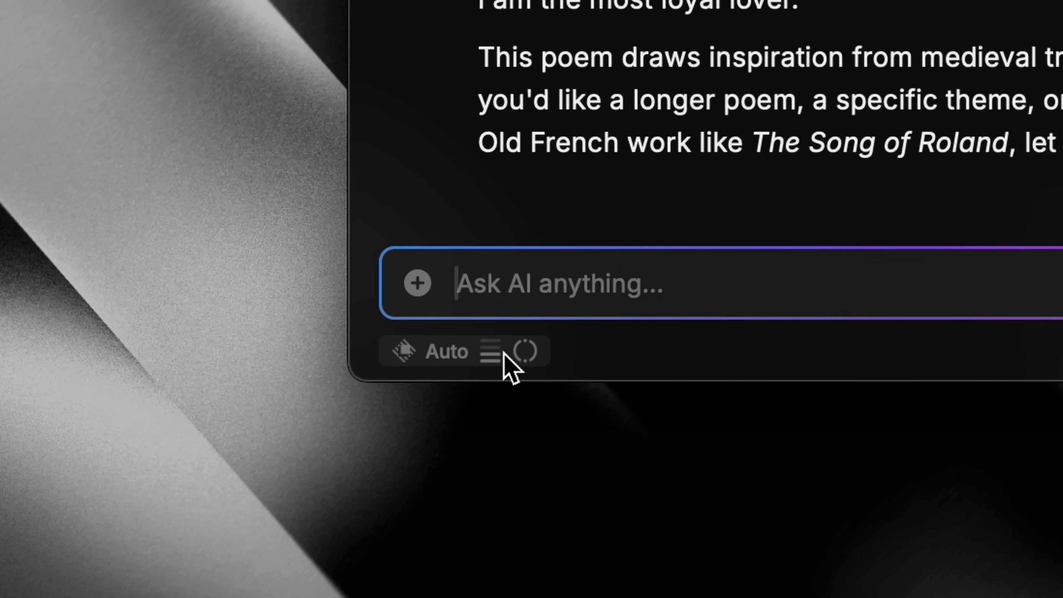
# - Bring up the chat's model list in the preset settings and scroll through it
pyautogui.click(502, 354)
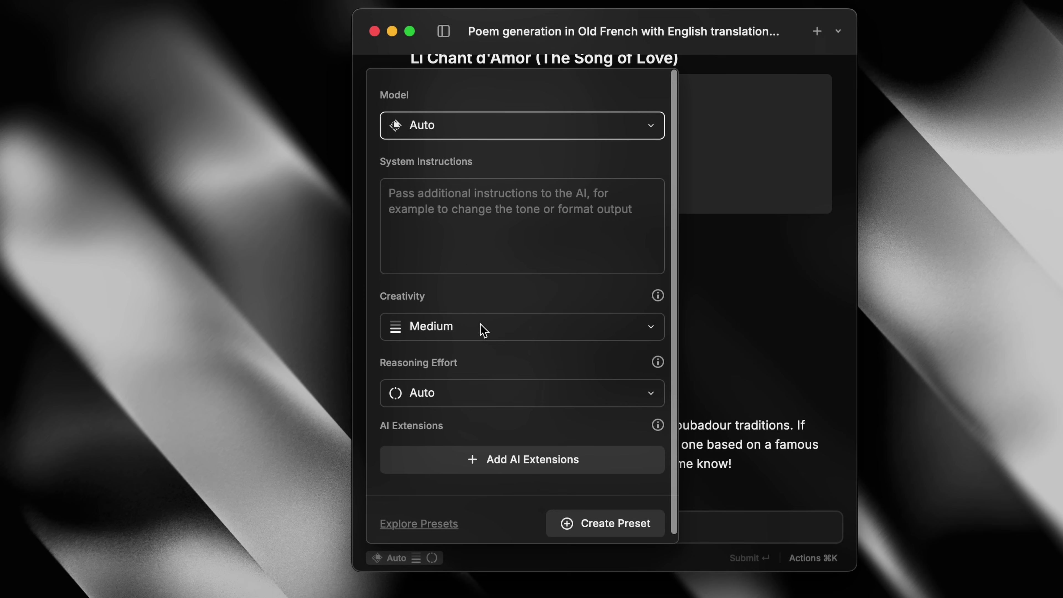
pyautogui.click(521, 134)
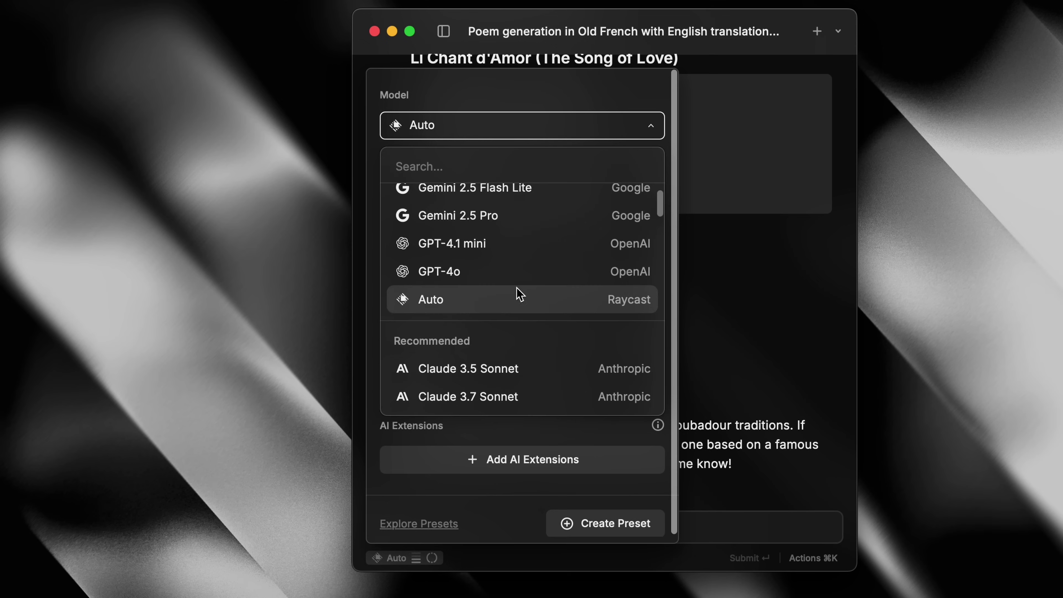
pyautogui.scroll(-5, 517, 293)
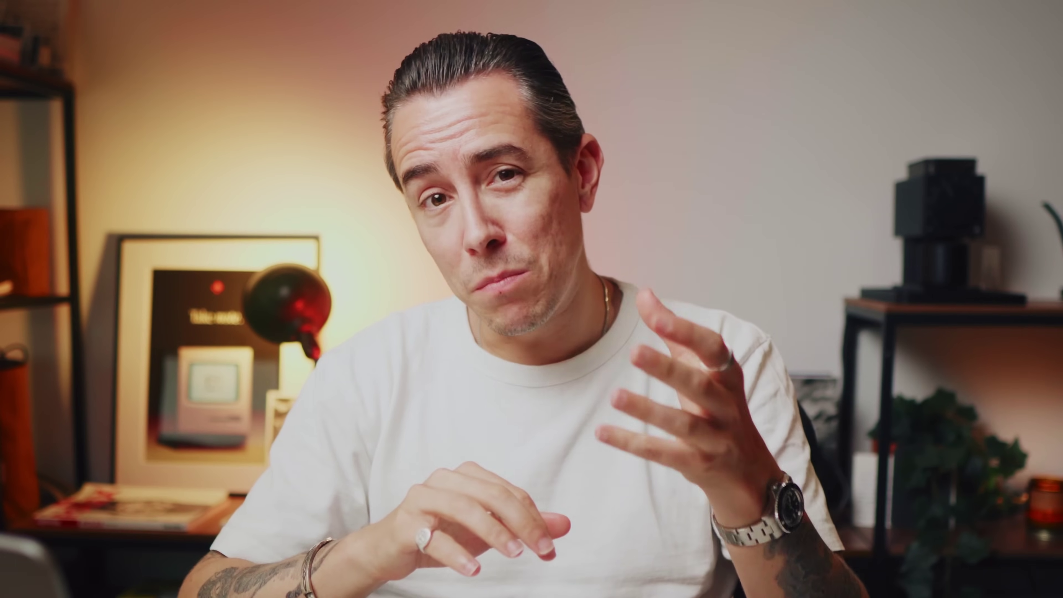
# - Choose Claude 4 Opus as the chat model and ask for the poem in Old Portuguese
pyautogui.write('guese')
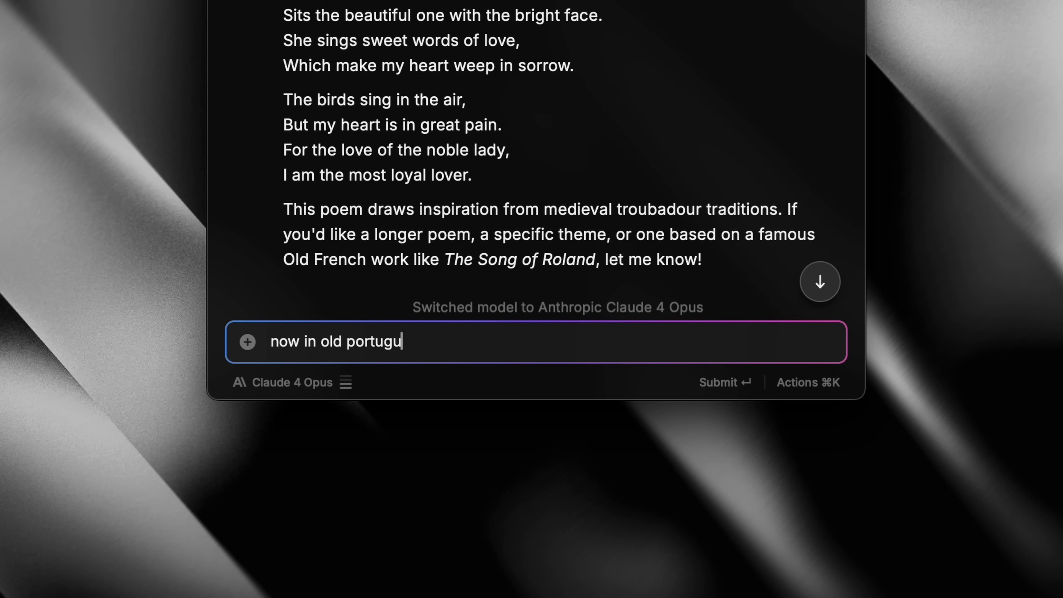
pyautogui.press('Return')
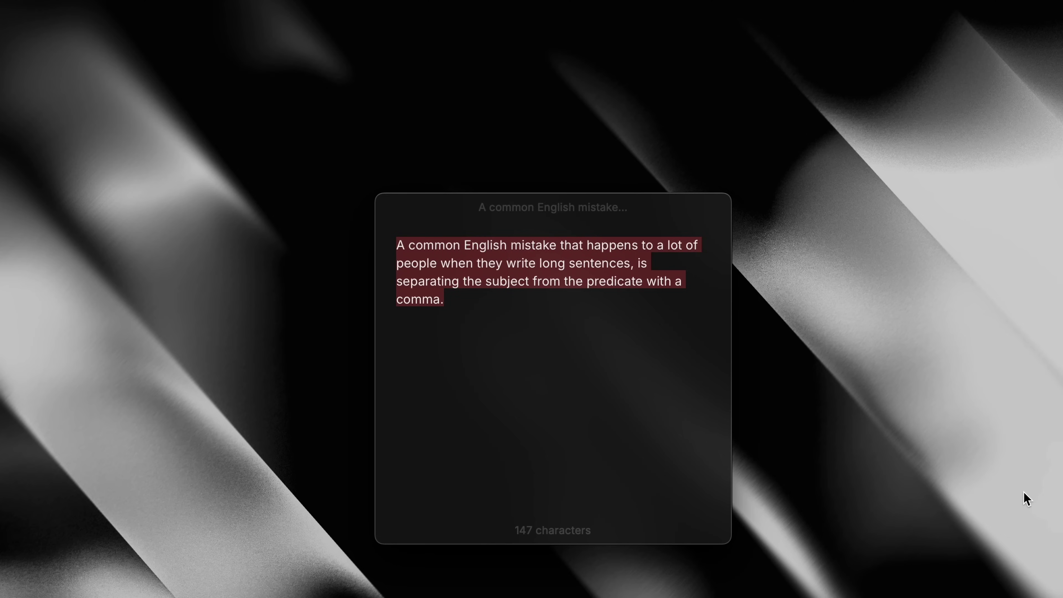
# - Run Fix Spelling and Grammar on the text from the launcher
pyautogui.hotkey('alt', 'space')
pyautogui.write('fix sp')
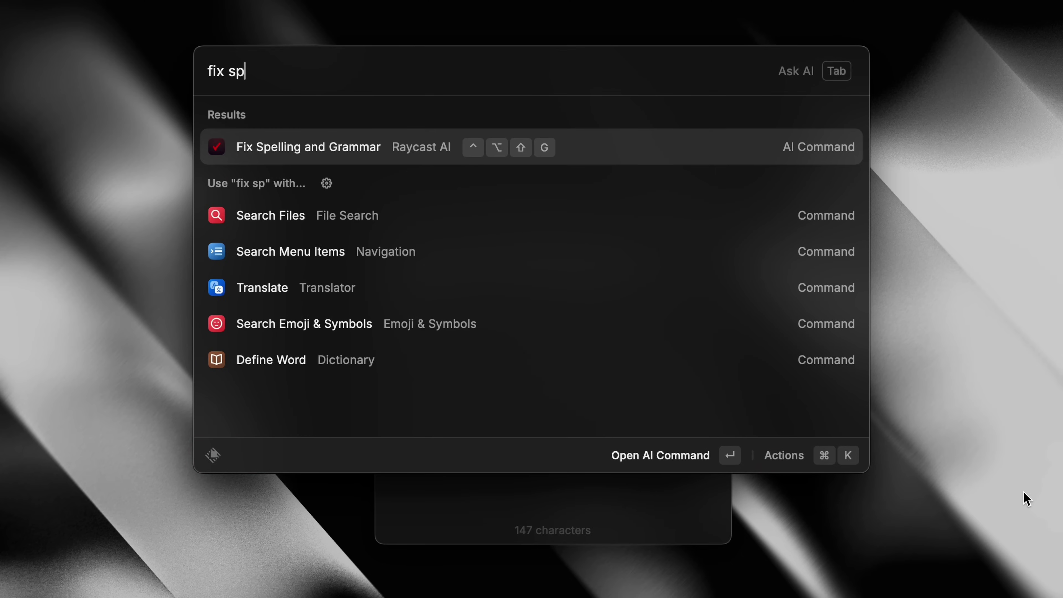
pyautogui.press('Return')
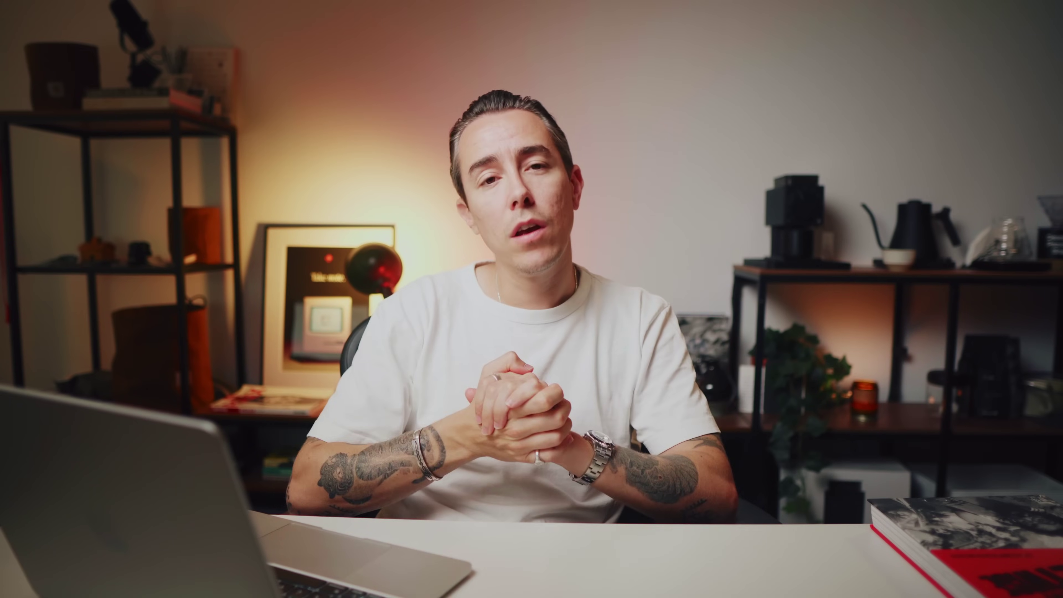
# - Open the AI Commands list and show the actions for Make It Rhyme
pyautogui.write('ch')
pyautogui.write(' ai')
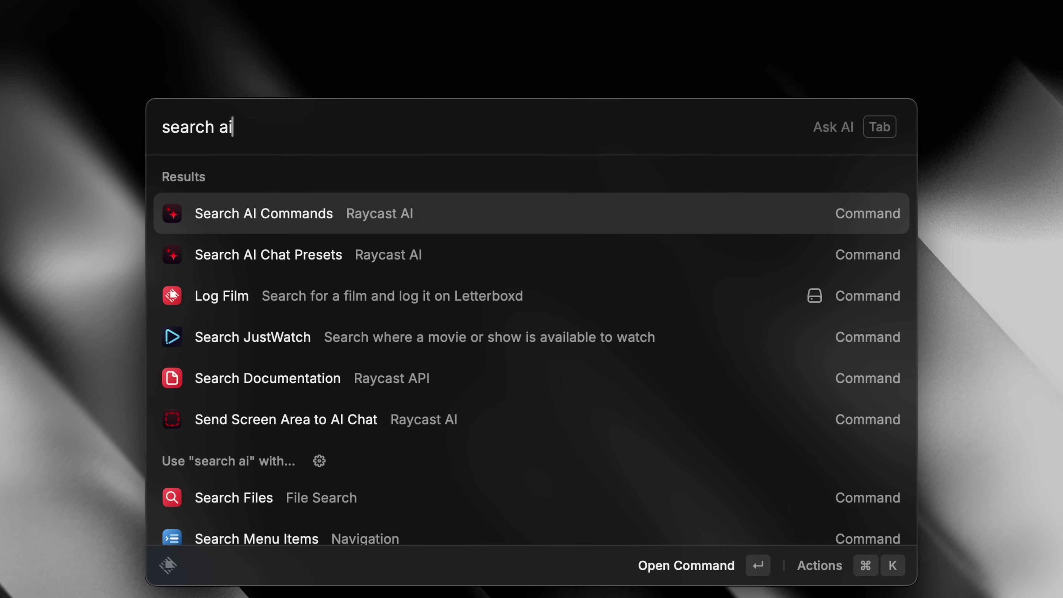
pyautogui.press('Return')
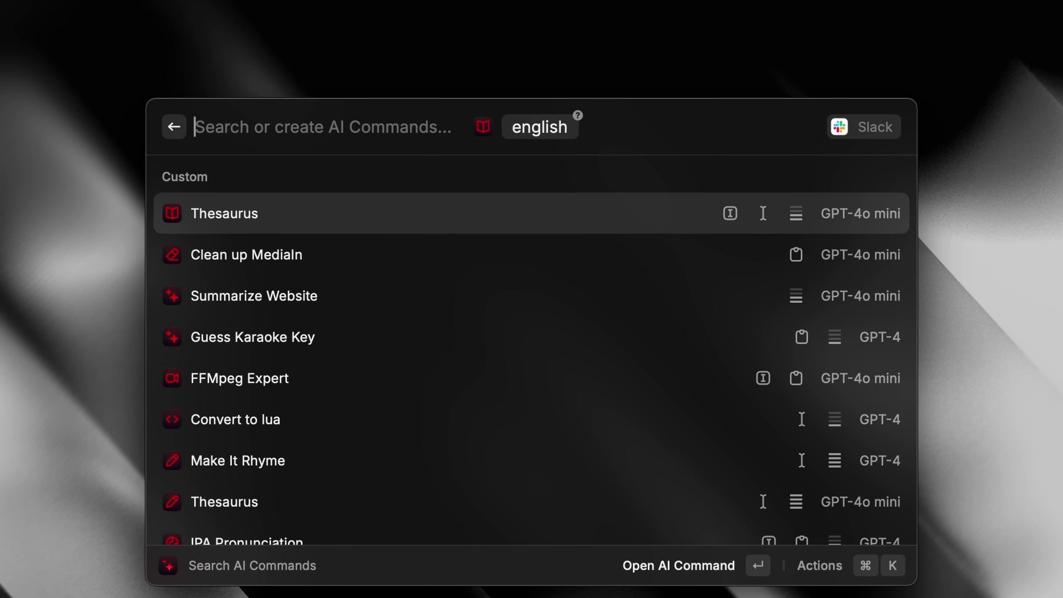
pyautogui.press('Down')
pyautogui.press('Down')
pyautogui.press('Down')
pyautogui.press('Down')
pyautogui.press('Down')
pyautogui.press('Down')
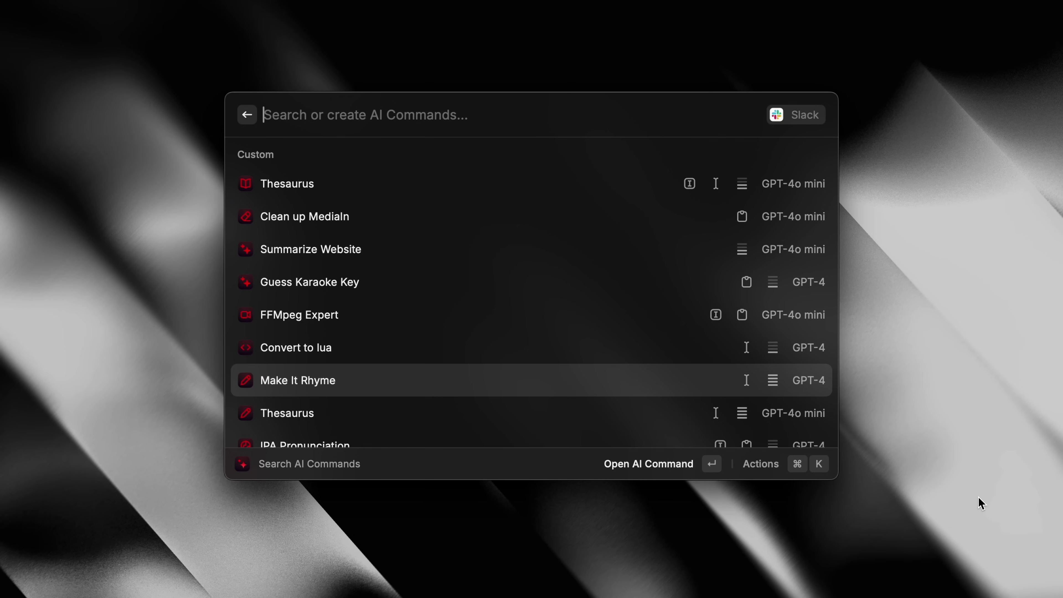
pyautogui.press('super+k')
# - Start a new blank AI command with Create AI Command
pyautogui.write('dupl')
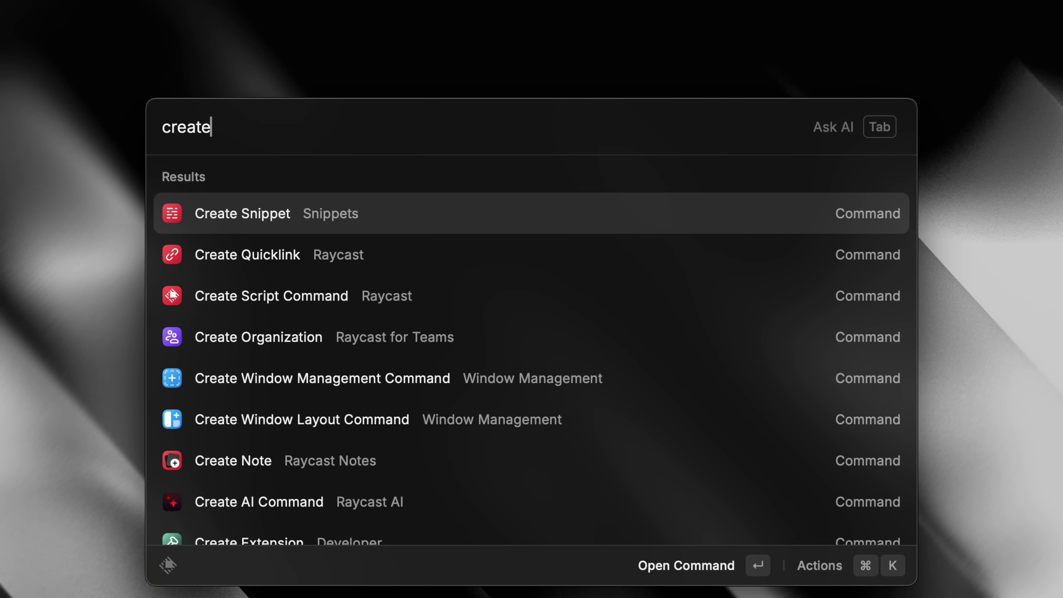
pyautogui.write('ai')
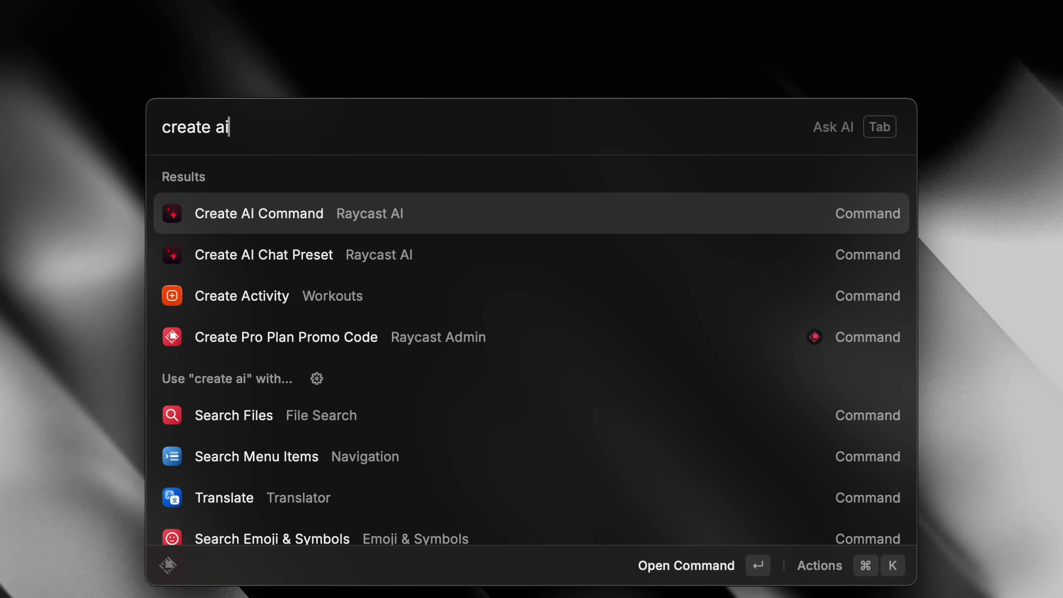
pyautogui.press('Return')
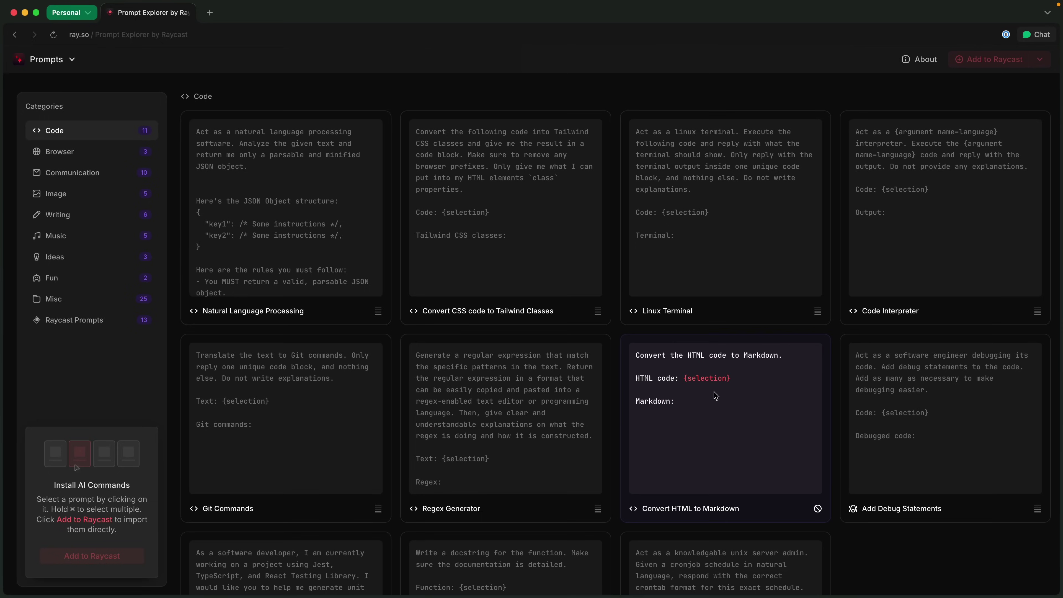
# - Scroll through the Browser prompt cards like Inspect Website, Summarize YouTube Video and Deepwikit
pyautogui.scroll(-5, 574, 416)
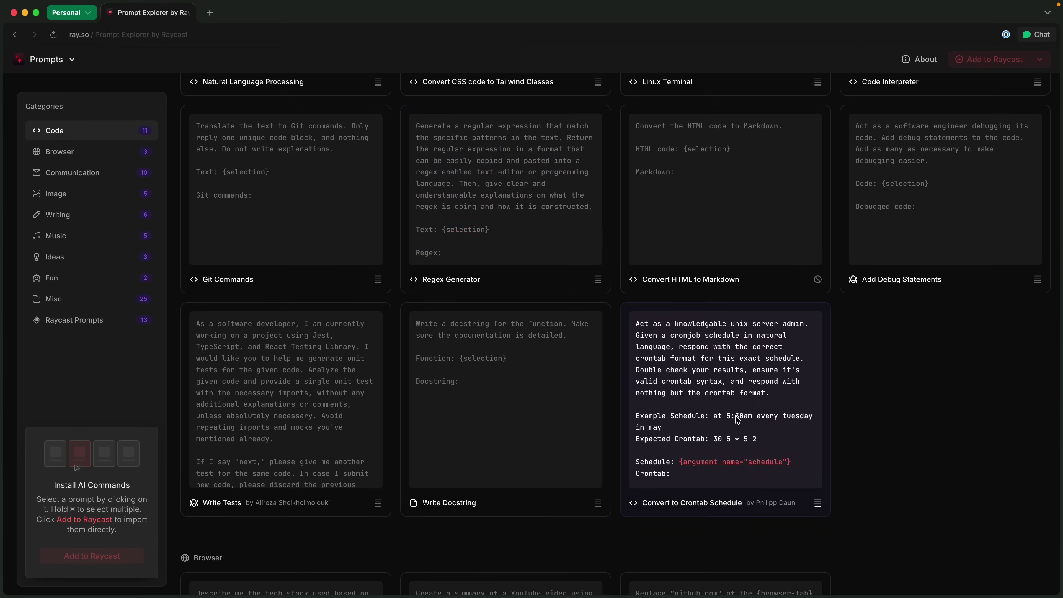
pyautogui.scroll(-6, 755, 422)
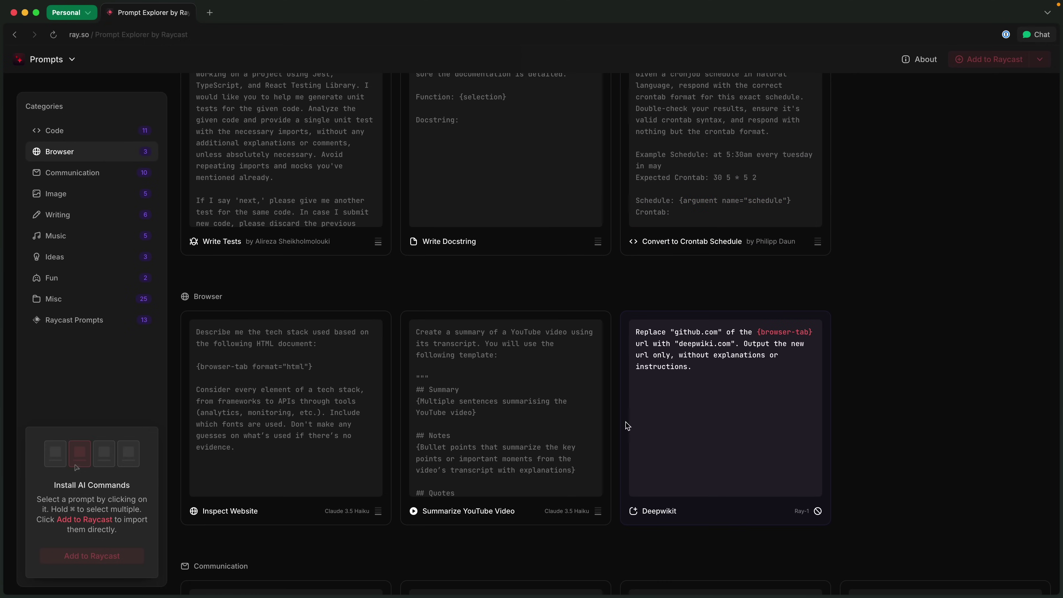
pyautogui.scroll(-2, 546, 426)
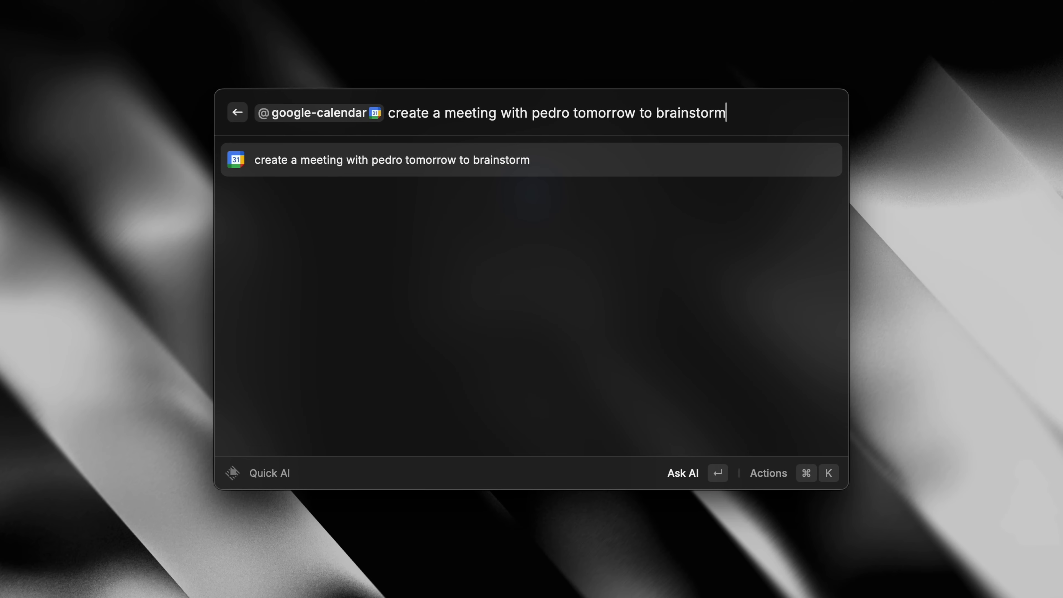
pyautogui.press('Return')
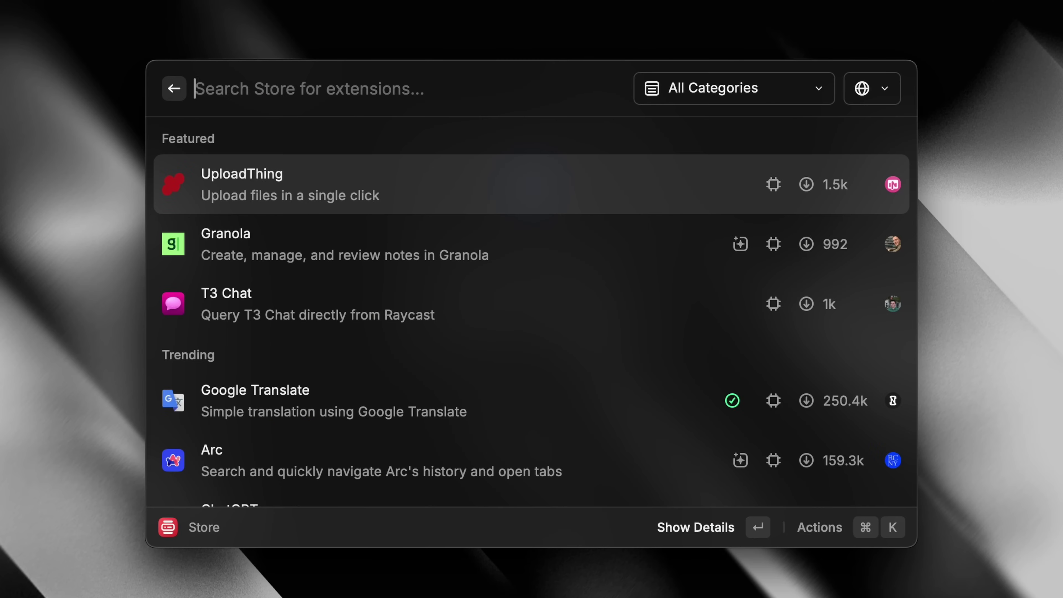
# - Filter the Store to the AI Extensions category and step through its results
pyautogui.press('super+p')
pyautogui.press('Down')
pyautogui.press('Return')
pyautogui.press('Down')
pyautogui.press('Down')
pyautogui.press('Down')
pyautogui.press('Down')
pyautogui.press('Down')
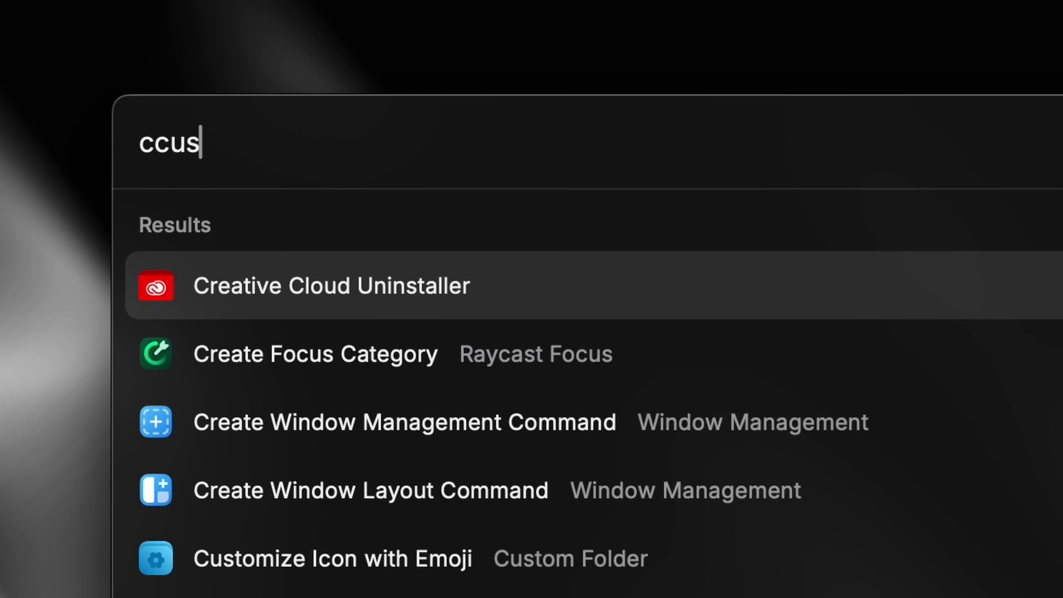
# - Search 'ccustom' and move between Create Window Management Command and Create Window Layout Command
pyautogui.write('tom')
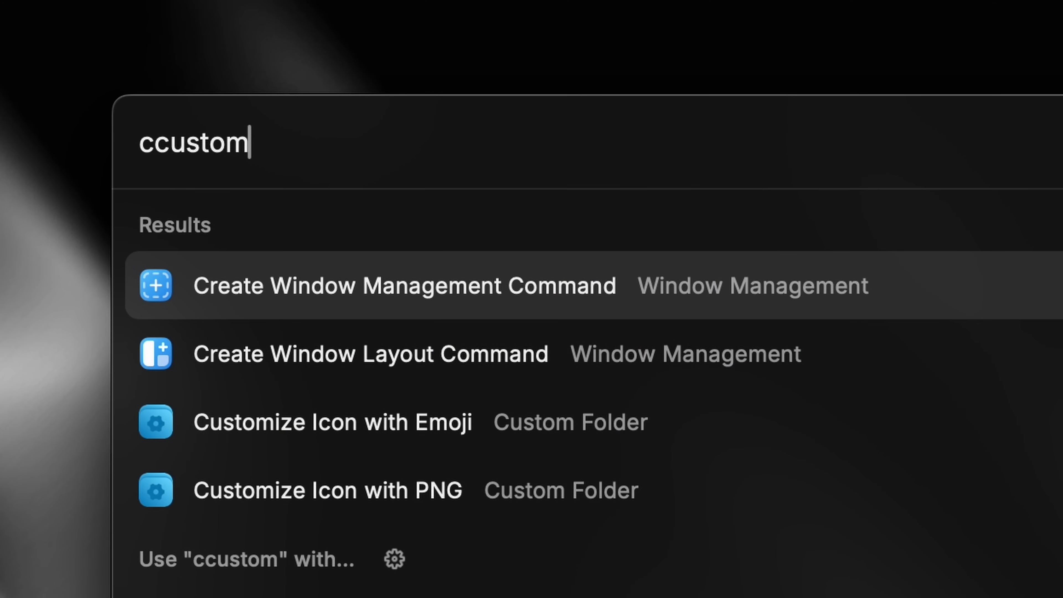
pyautogui.press('Down')
pyautogui.press('Up')
pyautogui.press('Down')
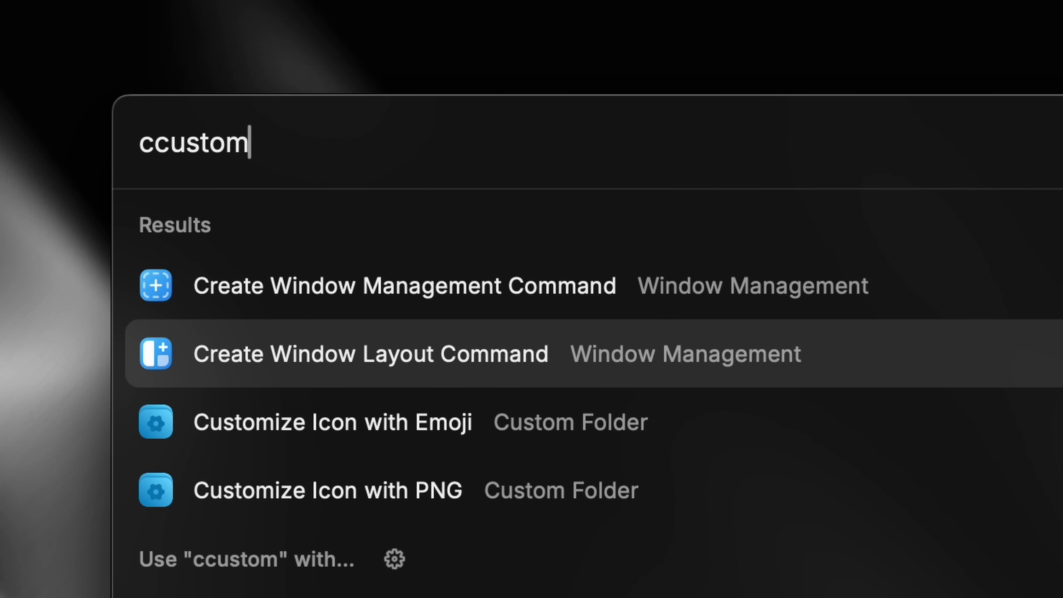
pyautogui.press('Up')
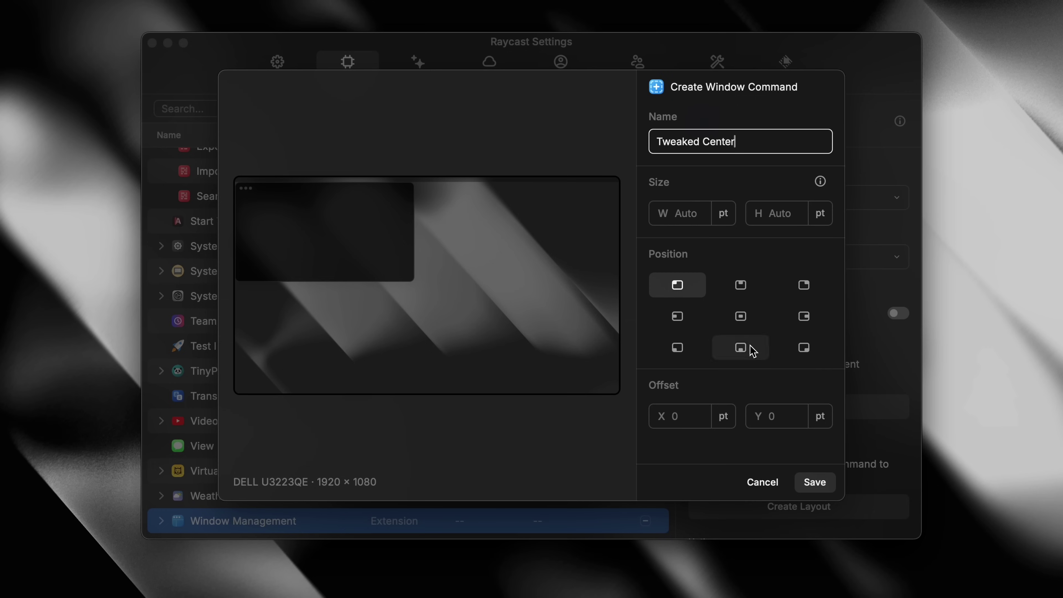
# - Give Tweaked Center the centre position with Offset Y -40 and save it
pyautogui.click(740, 322)
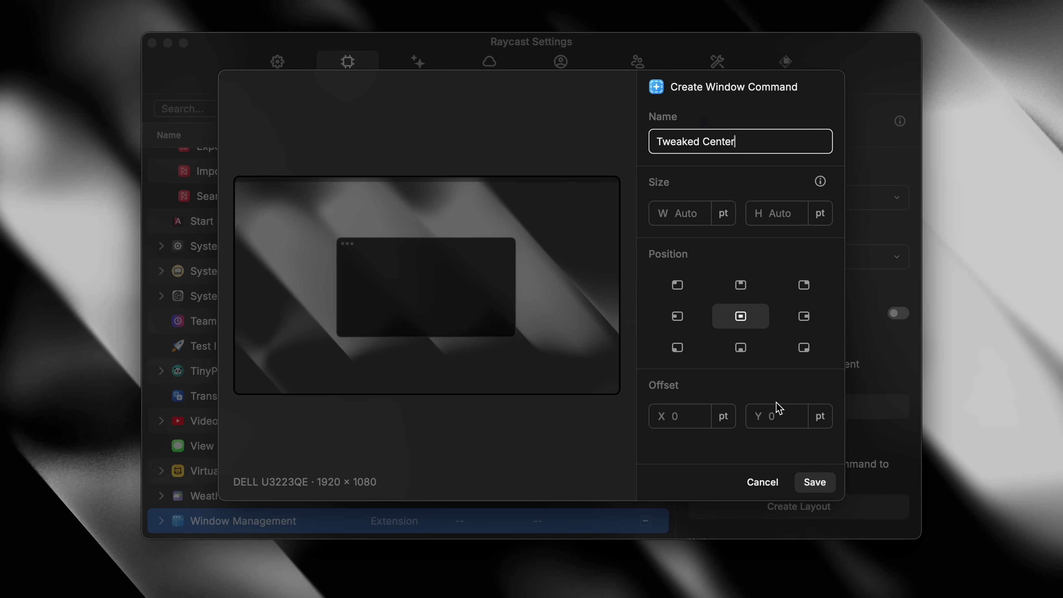
pyautogui.write('-4')
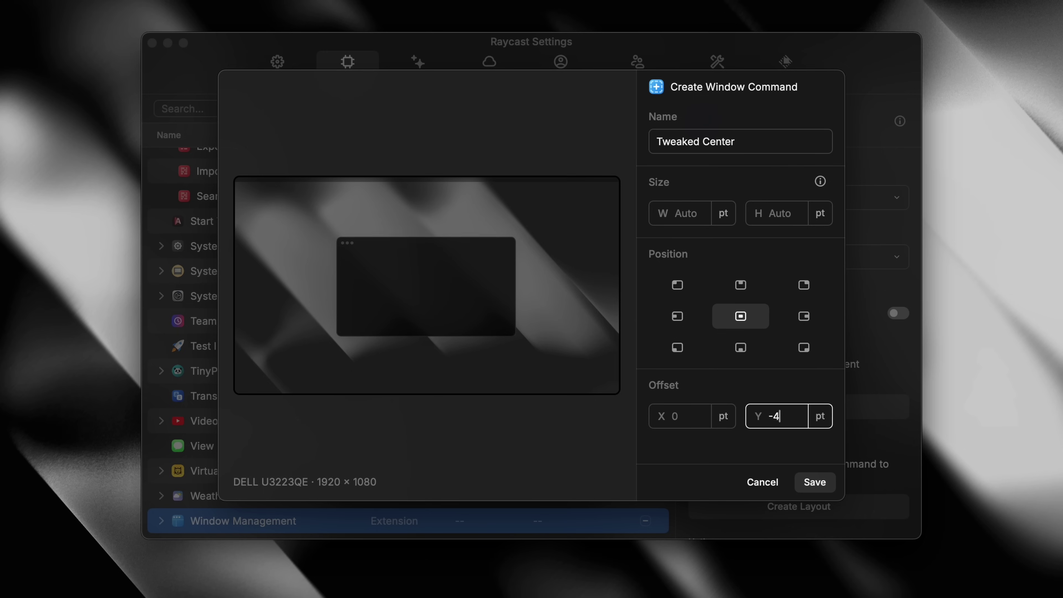
pyautogui.write('0')
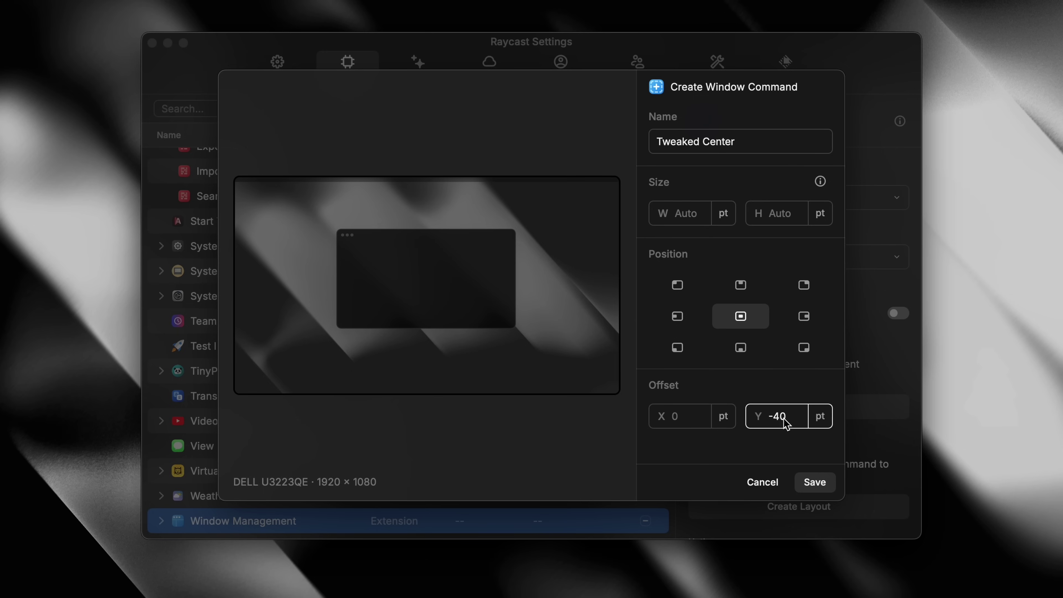
pyautogui.click(815, 482)
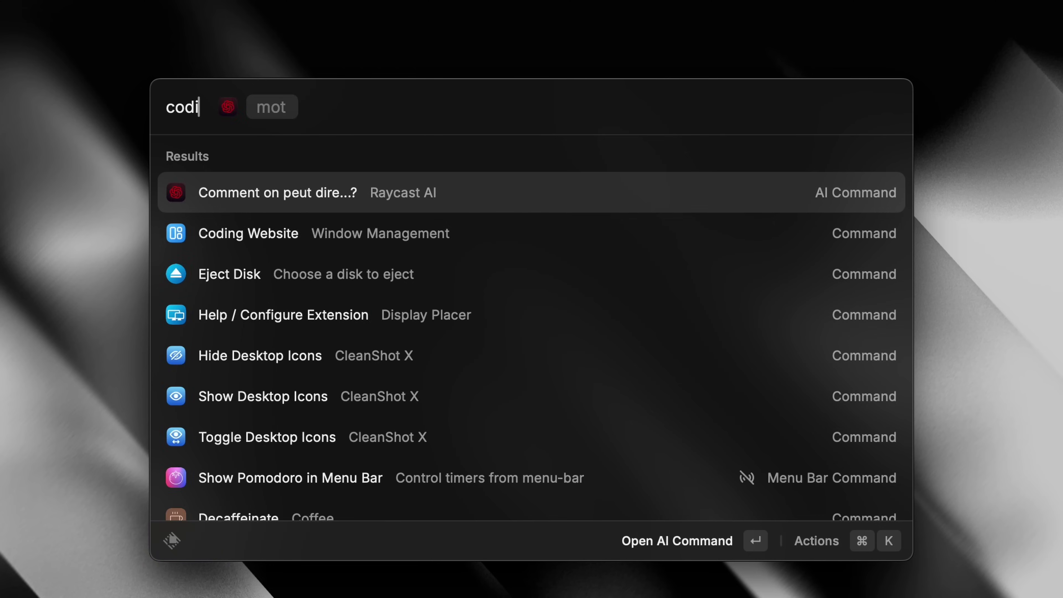
pyautogui.write('ing w')
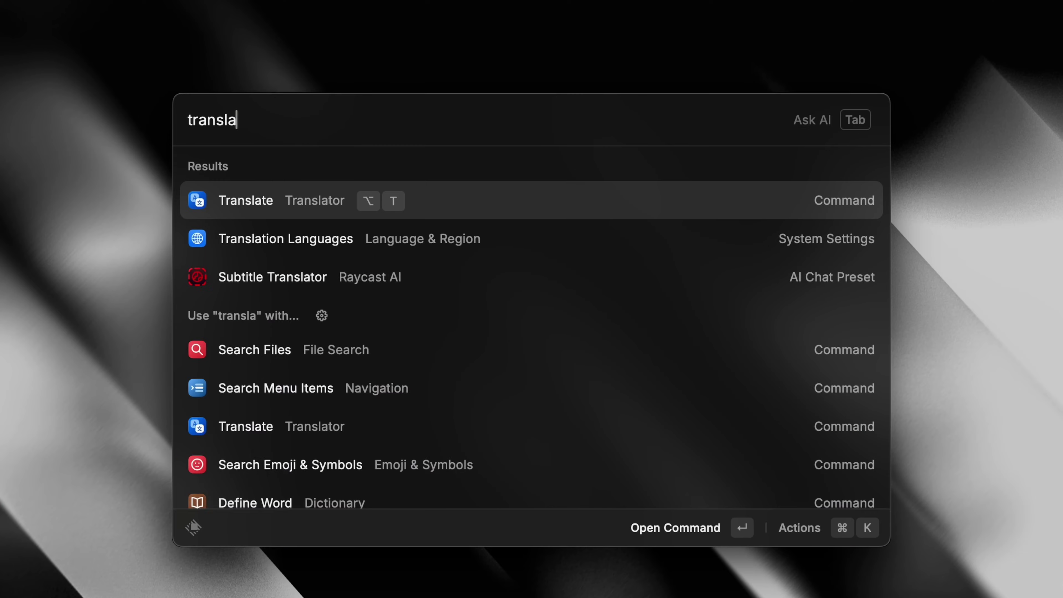
pyautogui.write('te')
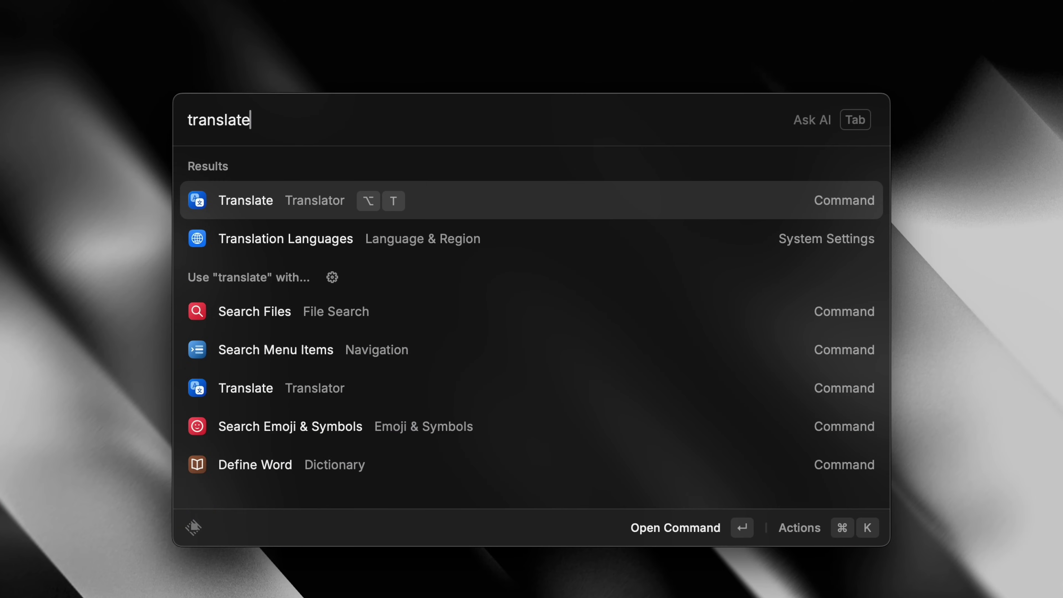
# - Translate 'coucou les gars' and change the target language from English to Frisian
pyautogui.press('Return')
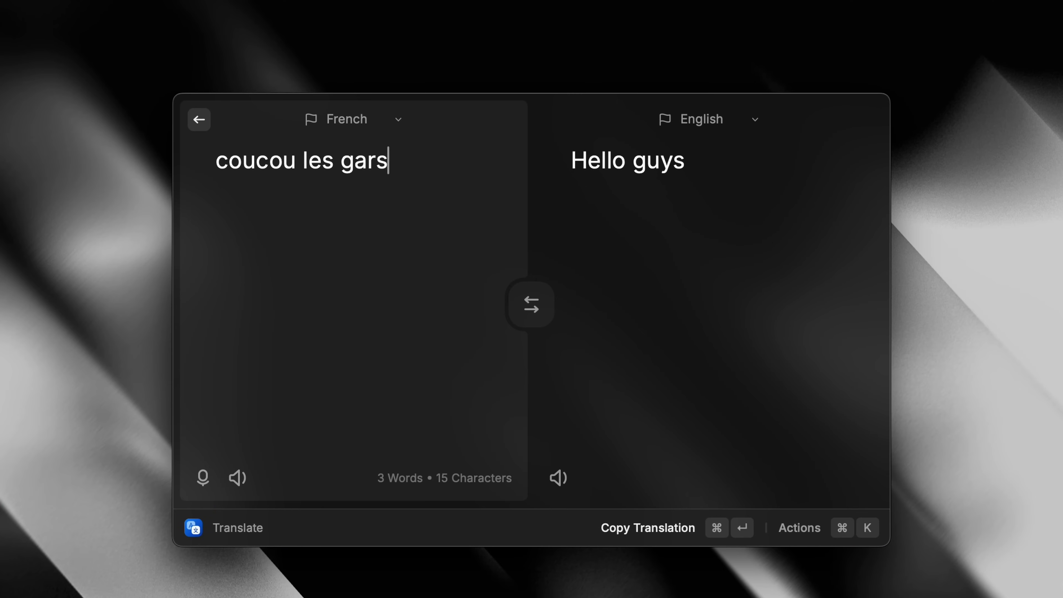
pyautogui.press('super+p')
pyautogui.press('Down')
pyautogui.press('Down')
pyautogui.press('Down')
pyautogui.press('Down')
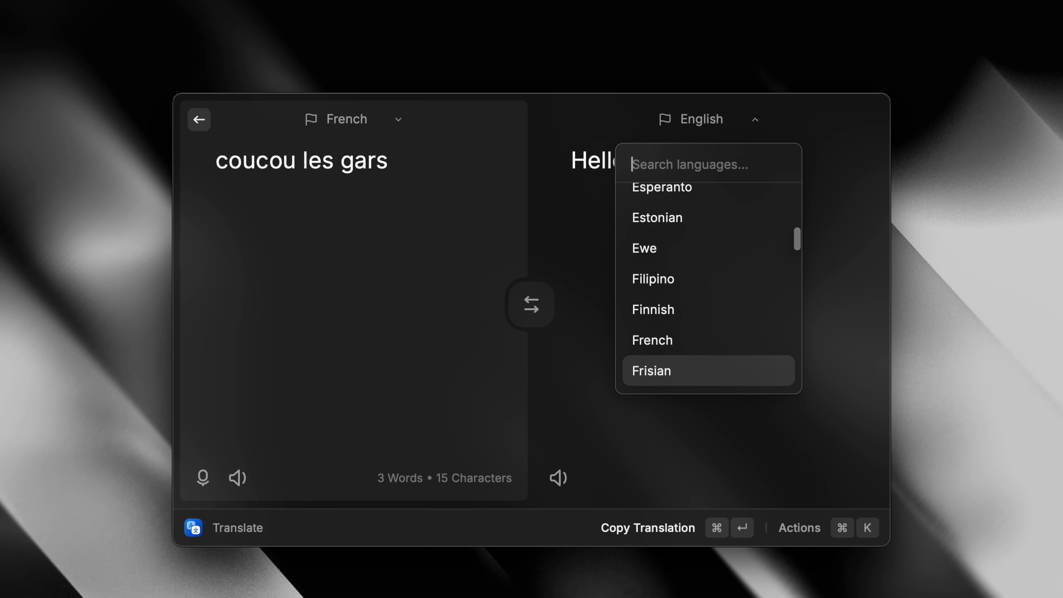
pyautogui.press('Return')
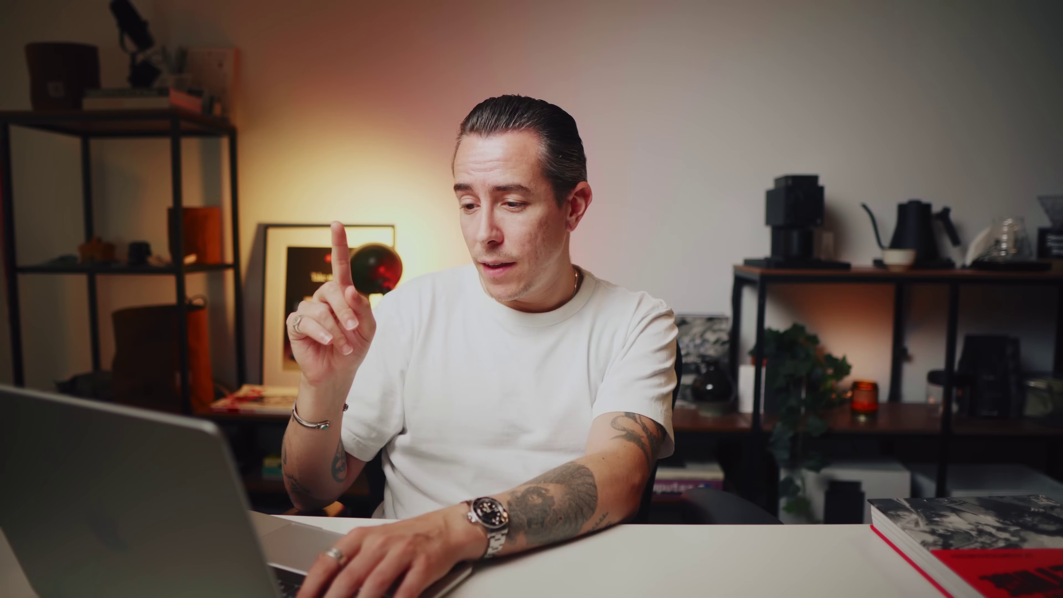
pyautogui.write('o')
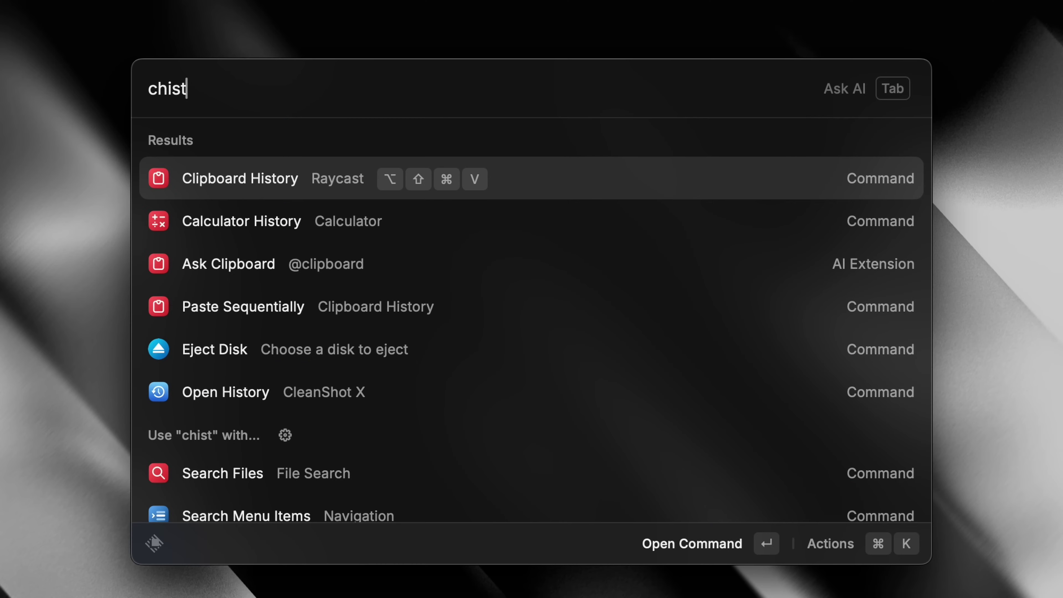
# - Set Clipboard History's Keep History For option from 6 Months to Unlimited
pyautogui.press('super+k')
pyautogui.write('conf')
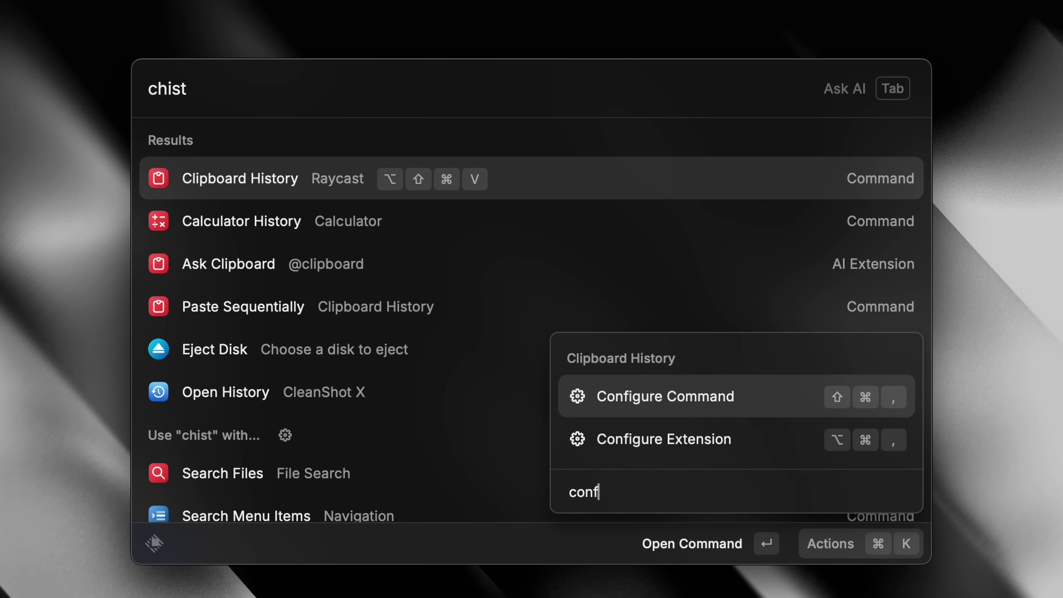
pyautogui.press('Return')
pyautogui.click(618, 294)
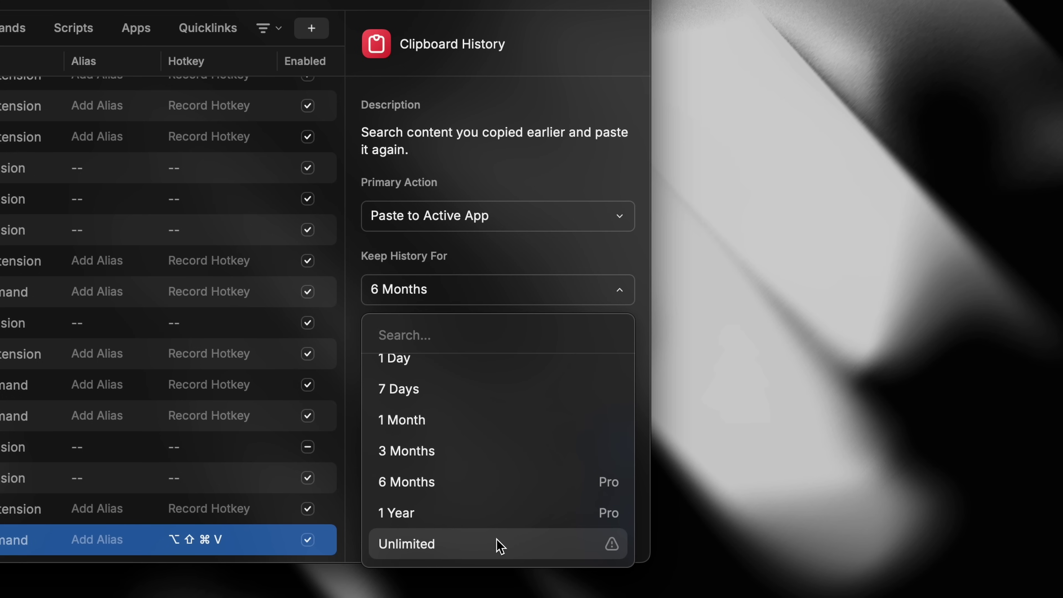
pyautogui.click(500, 547)
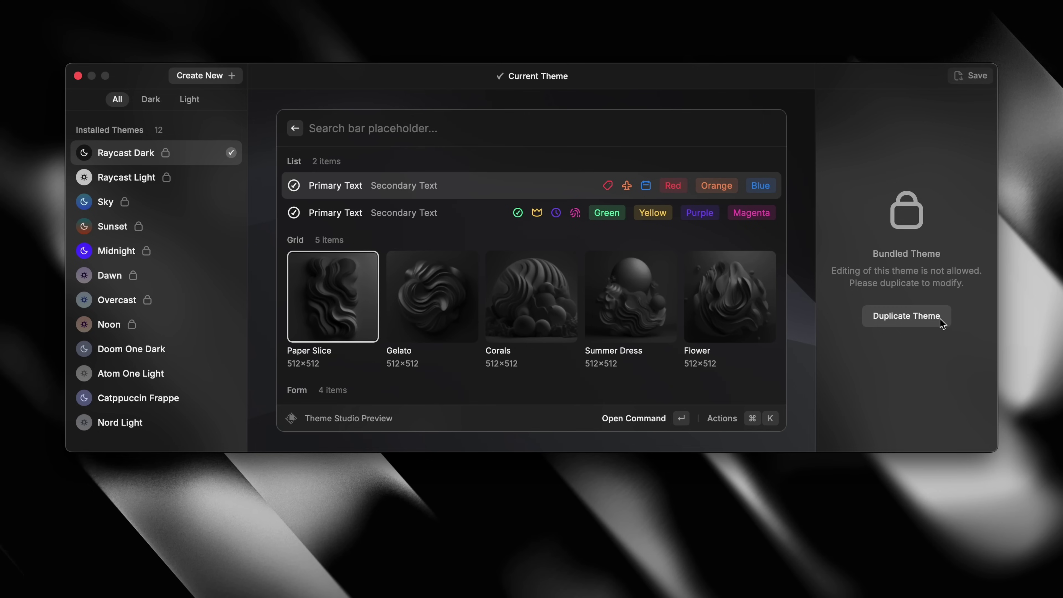
# - Preview the installed themes Raycast Light, Sky, Sunset, Midnight, Dawn and Overcast in Theme Studio
pyautogui.press('Down')
pyautogui.press('Down')
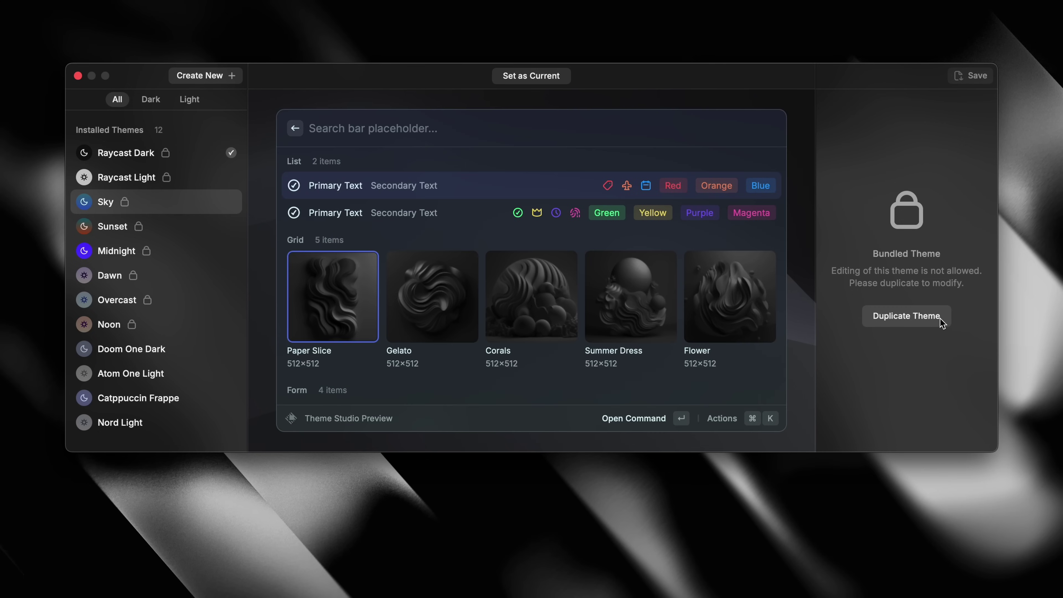
pyautogui.press('Down')
pyautogui.press('Down')
pyautogui.press('Down')
pyautogui.press('Down')
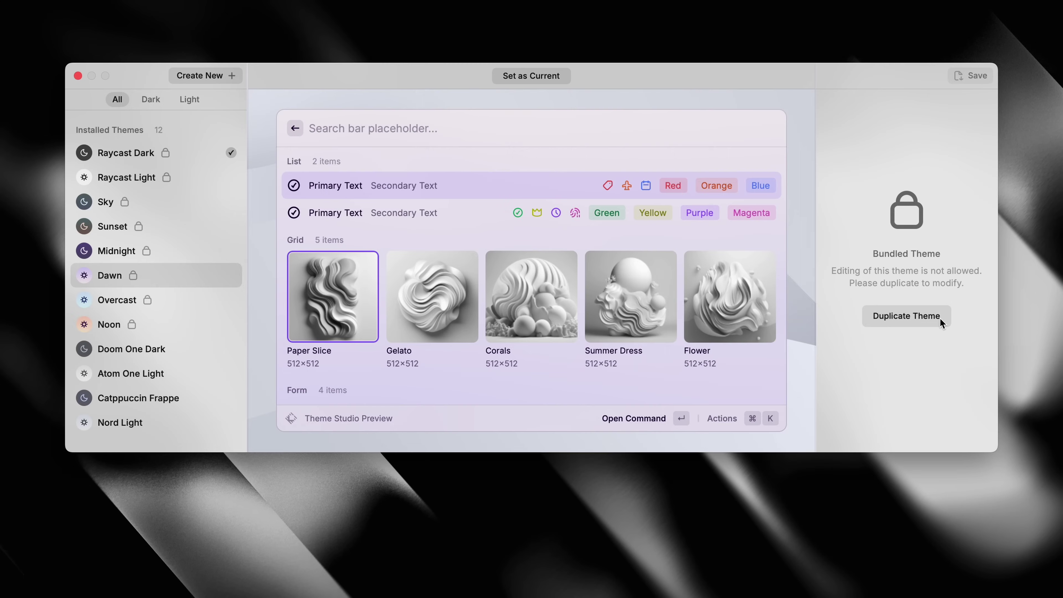
pyautogui.press('Down')
pyautogui.press('Down')
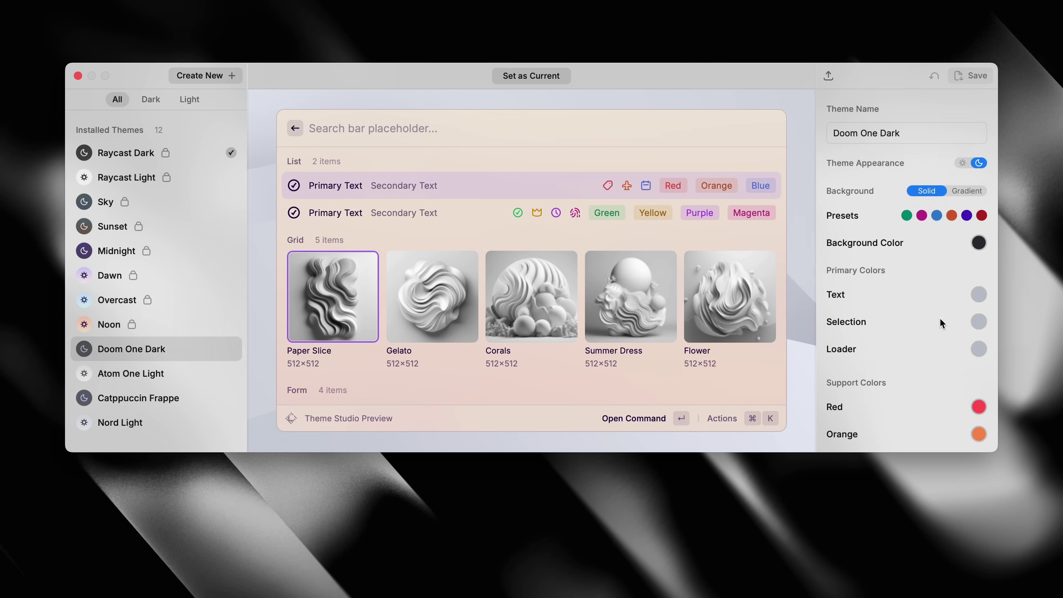